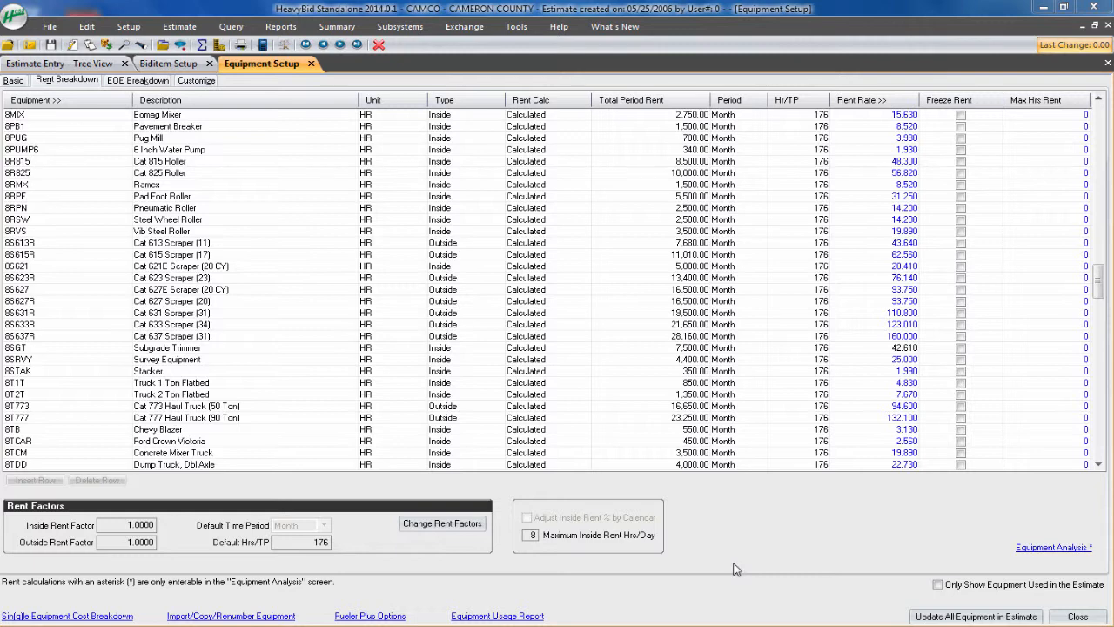
Insert a new equipment entry above the Subgrade Trimmer with code 8JDSCR318 and description JD Skid Steer
left_click(15, 81)
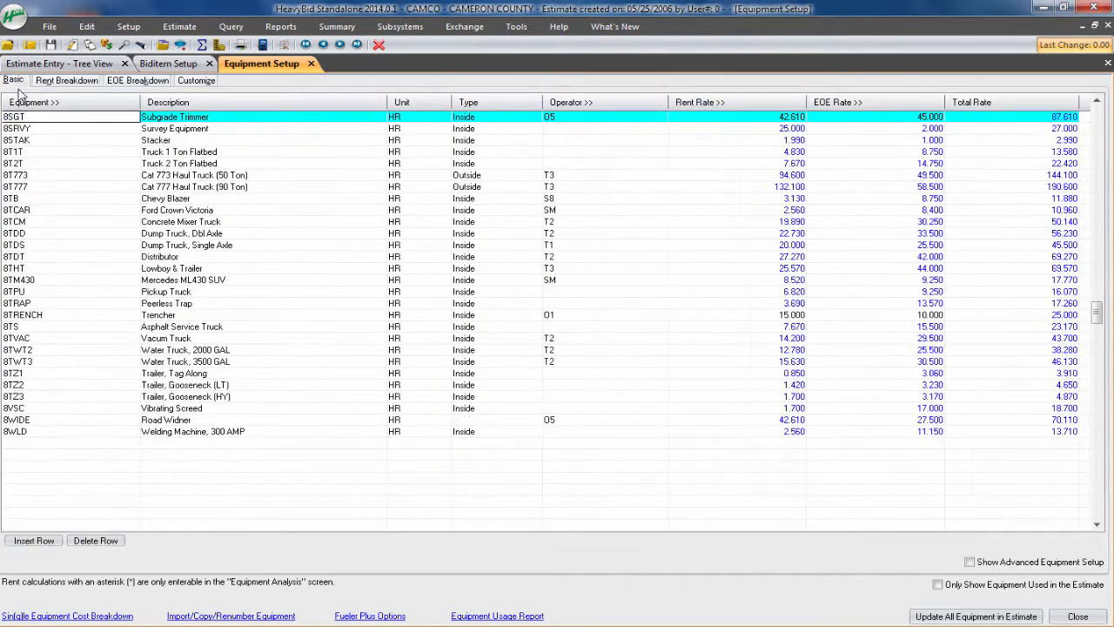
left_click(19, 116)
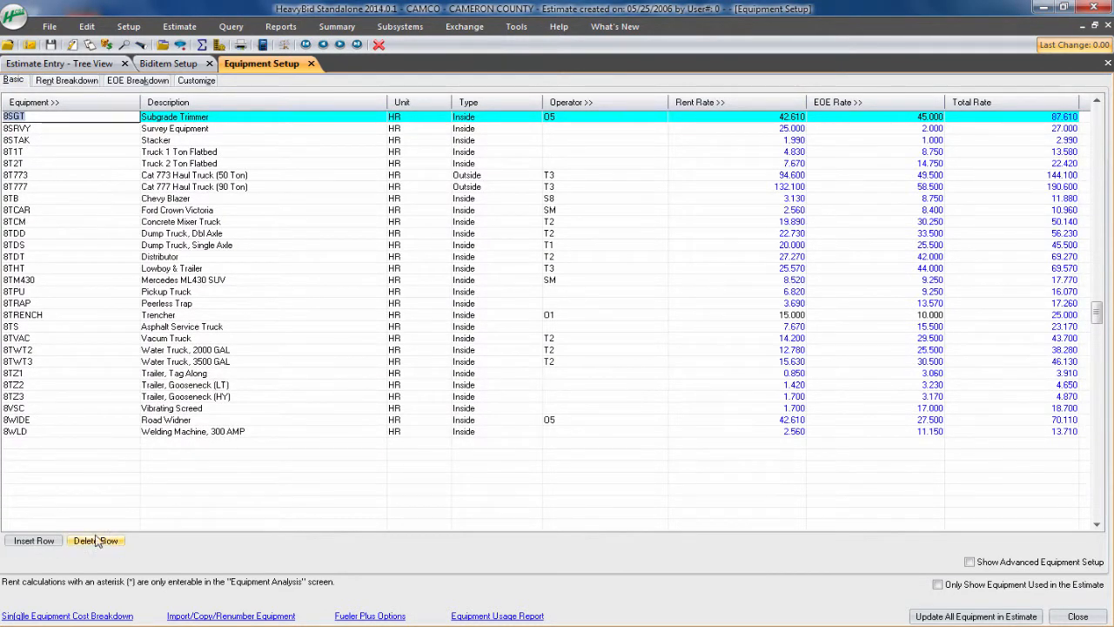
left_click(33, 540)
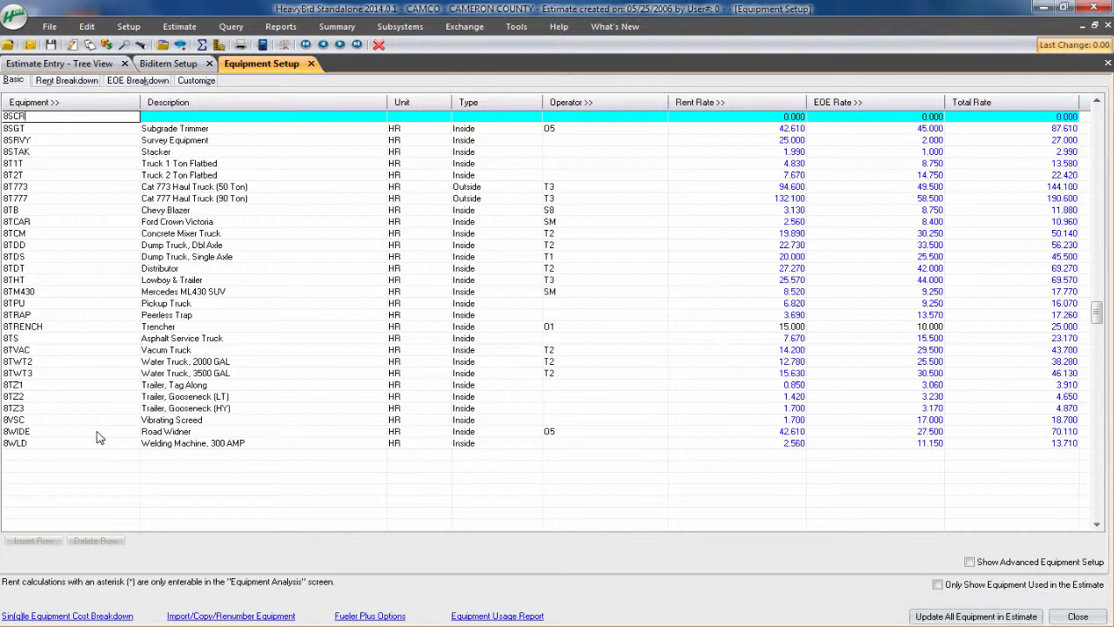
key("BackSpace")
key("Tab")
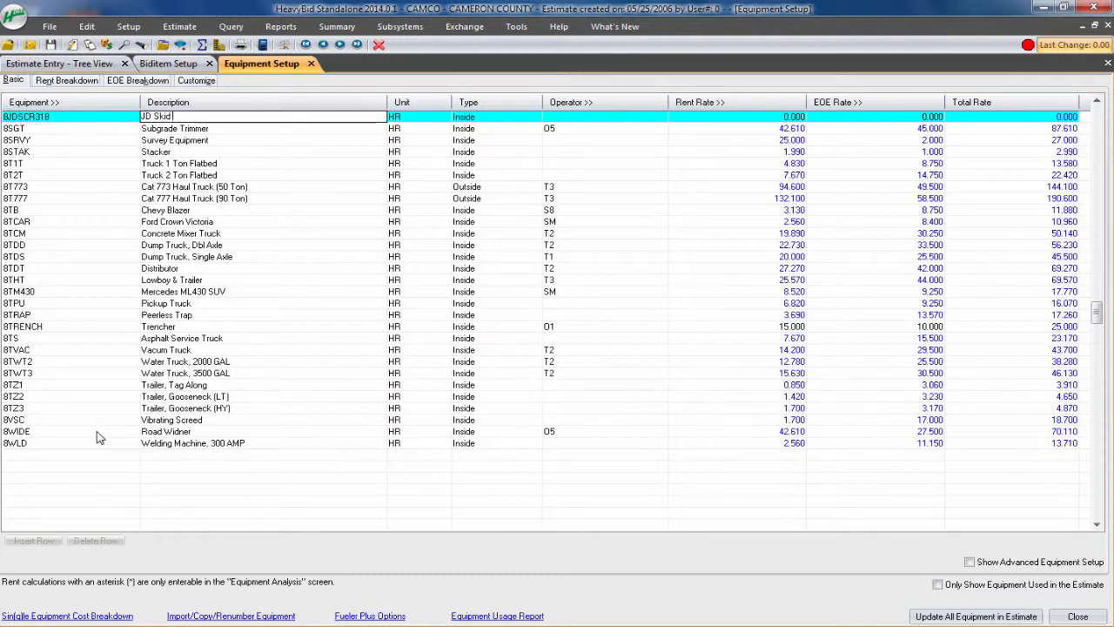
type("JD Skid Steer")
Set the JD Skid Steer's rent rate to 25 and its EOE rate to 15
key("Tab")
key("Tab")
key("Tab")
key("Tab")
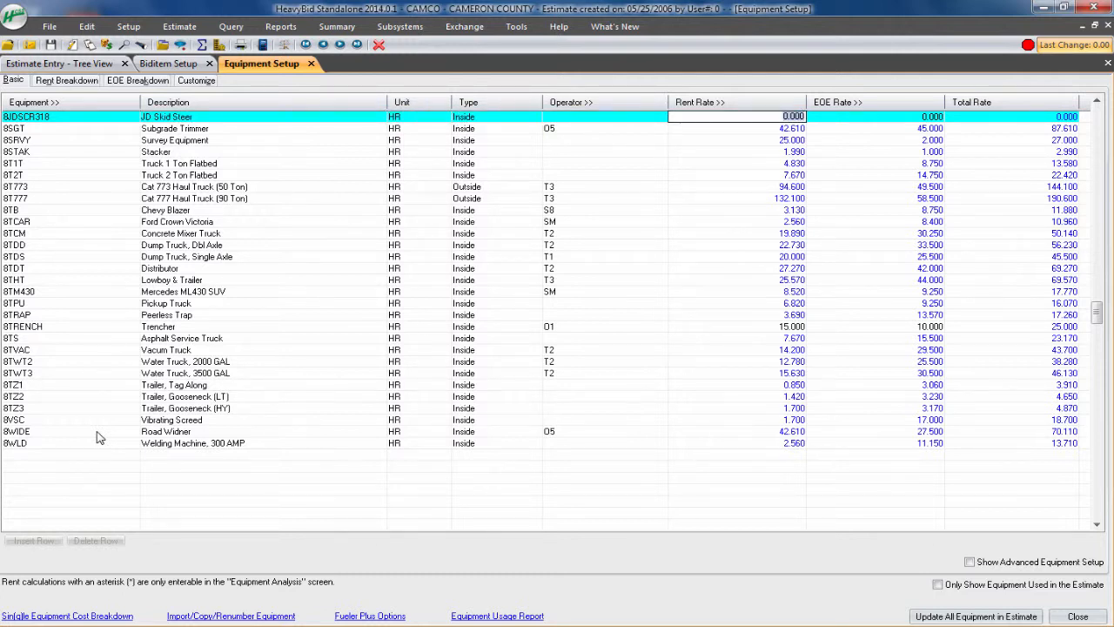
type("25")
key("Tab")
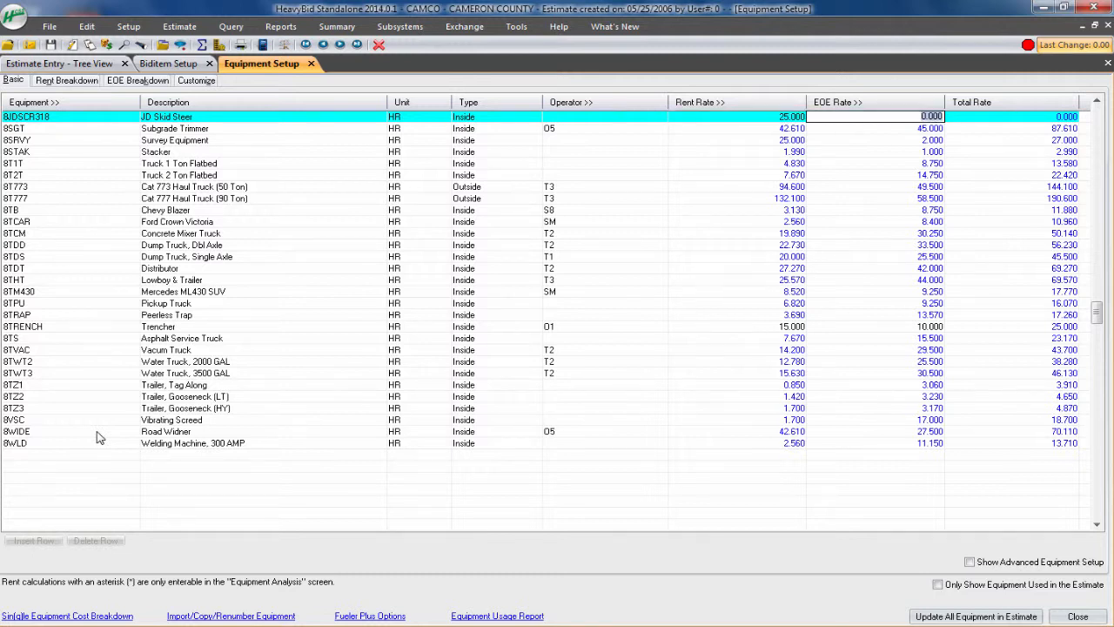
type("15")
key("Tab")
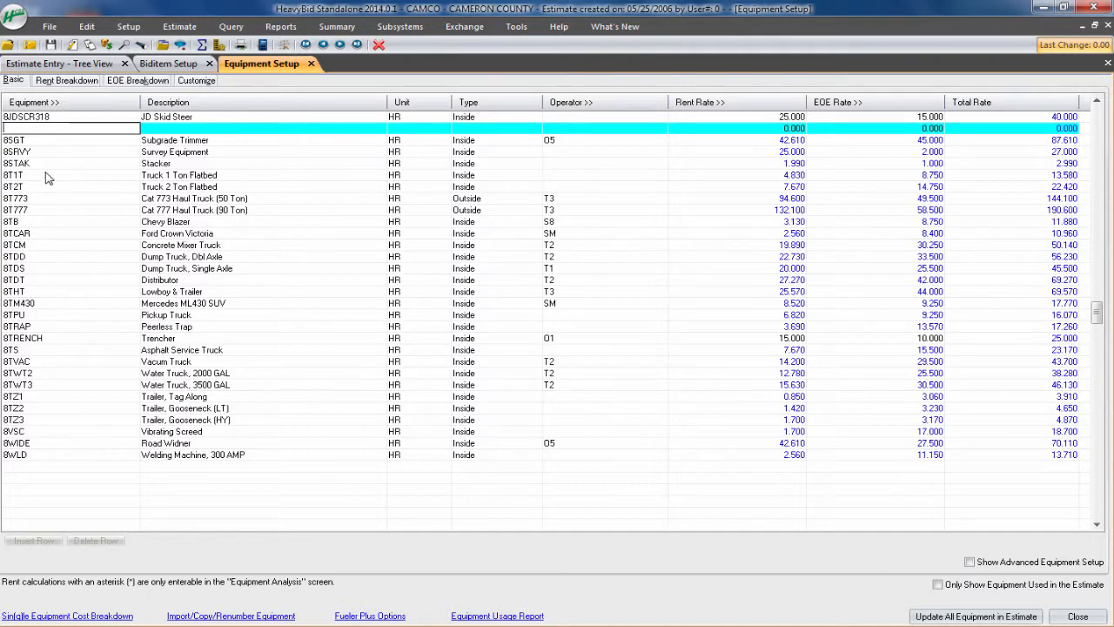
Show the rent breakdown for the JD Skid Steer and set its type to Inside
left_click(37, 116)
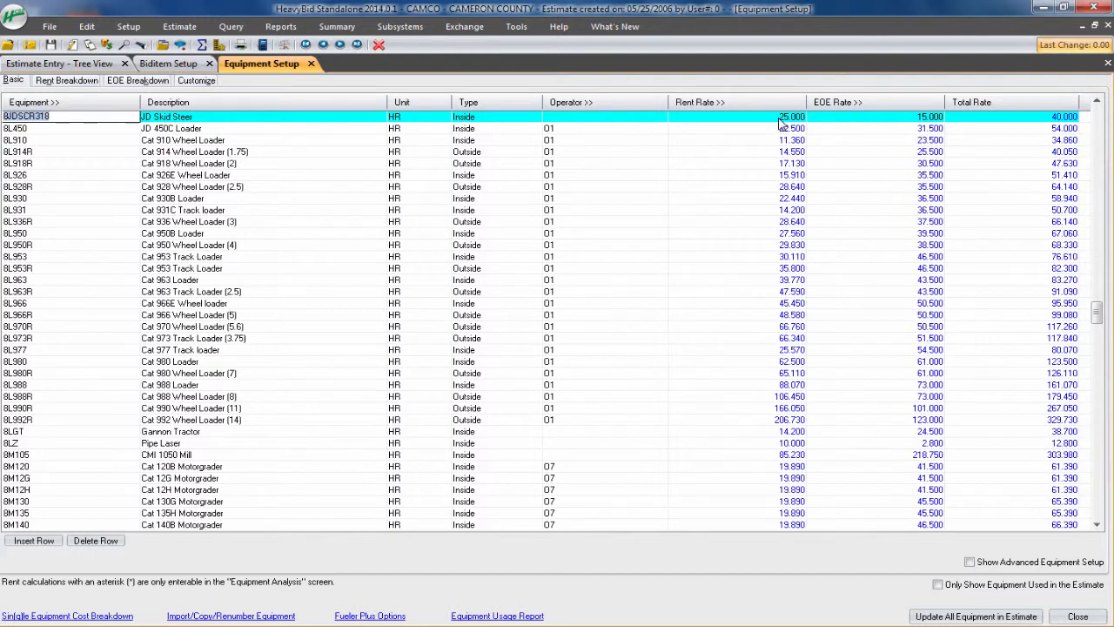
left_click(67, 79)
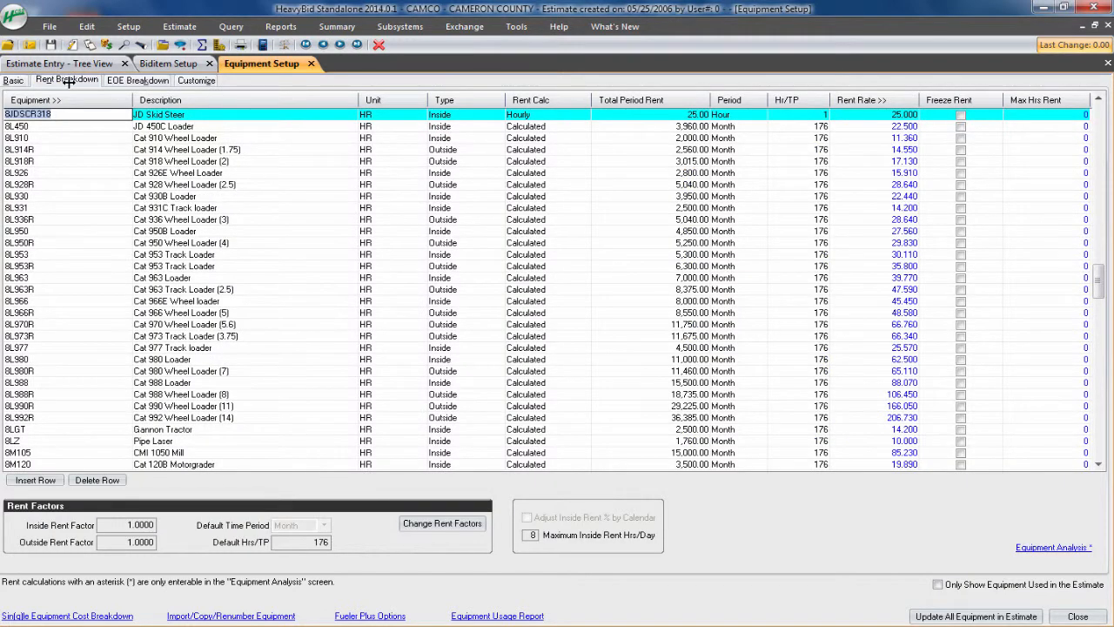
key("Tab")
key("Tab")
key("Tab")
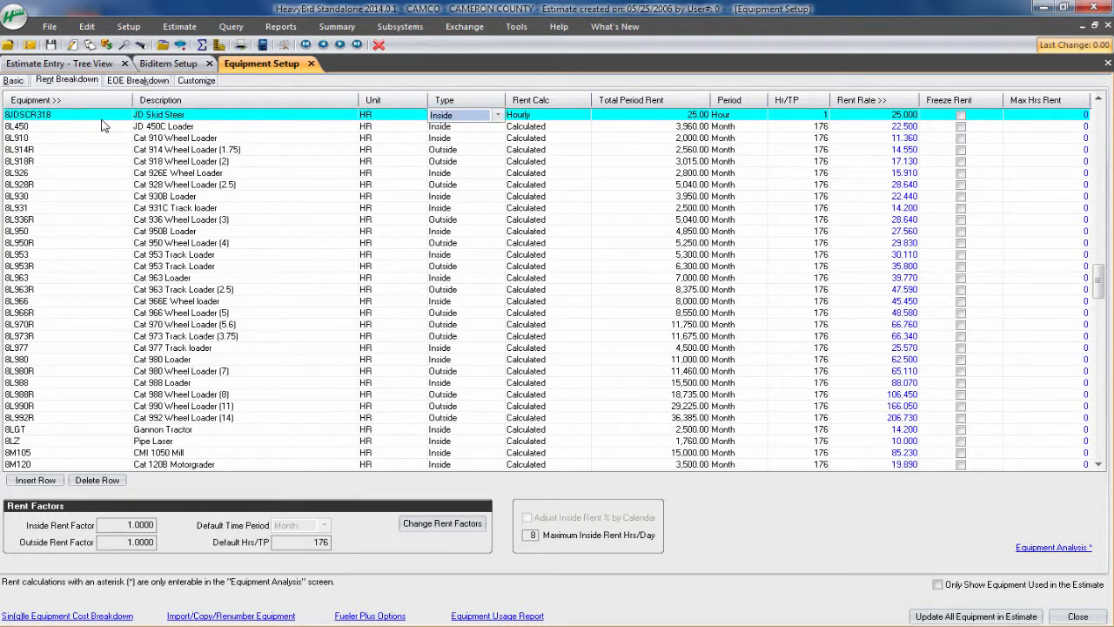
left_click(497, 118)
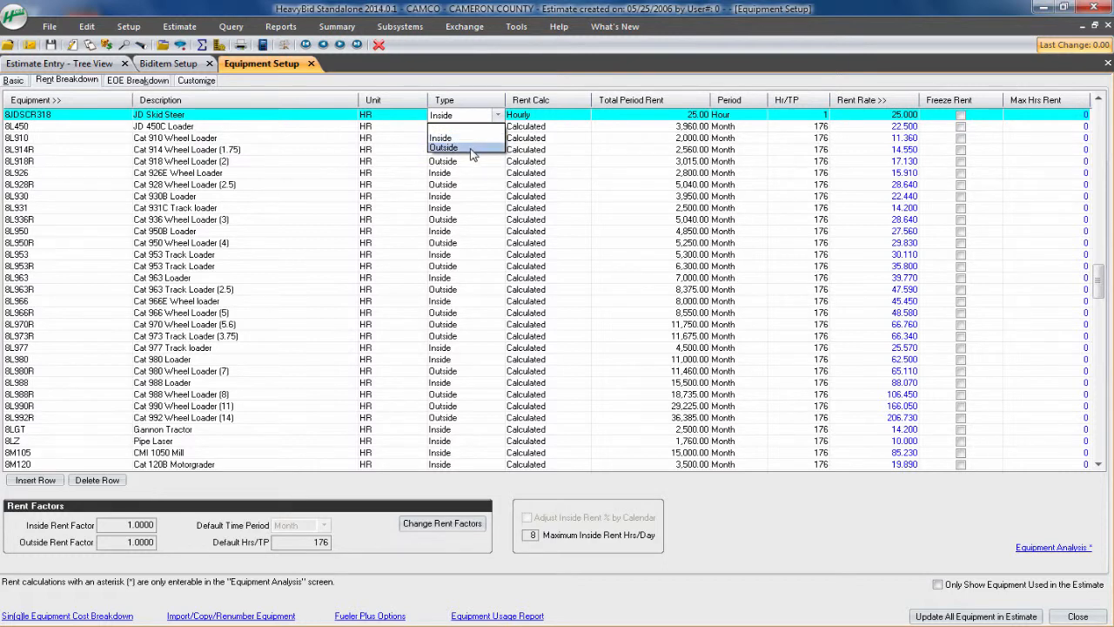
left_click(464, 138)
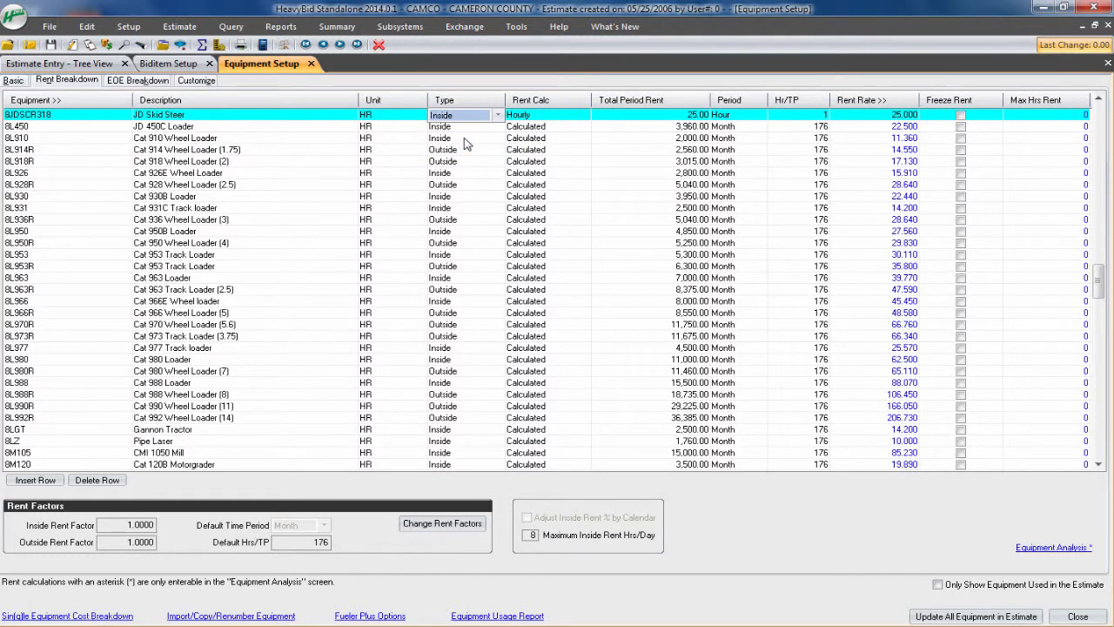
Set the JD Skid Steer's rent calculation to Calculated with a total period rent of 2,600
left_click(583, 117)
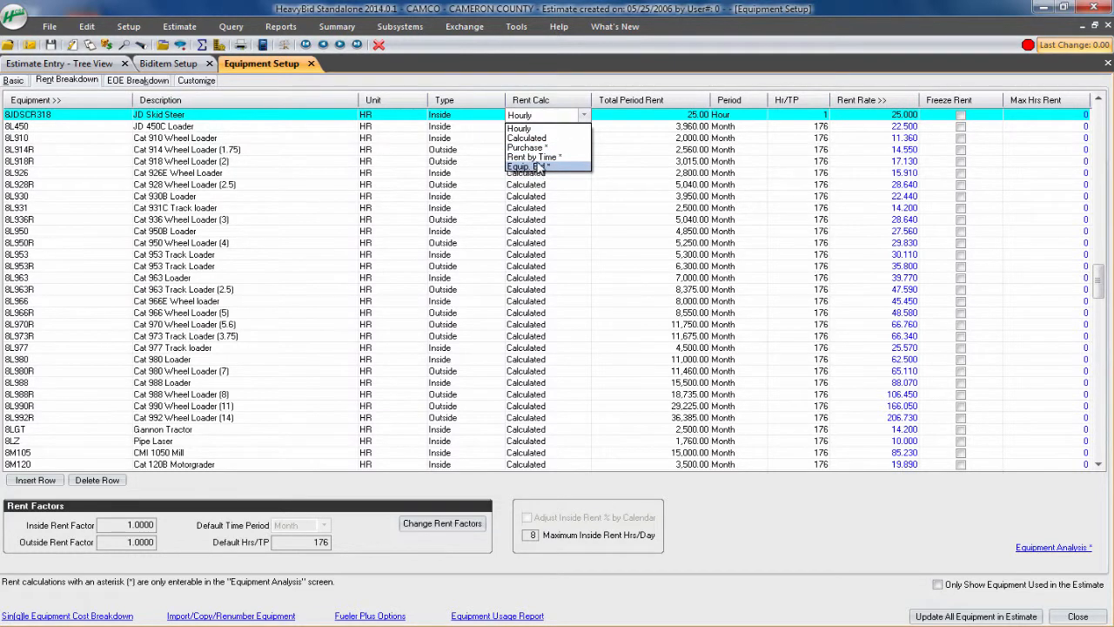
left_click(537, 139)
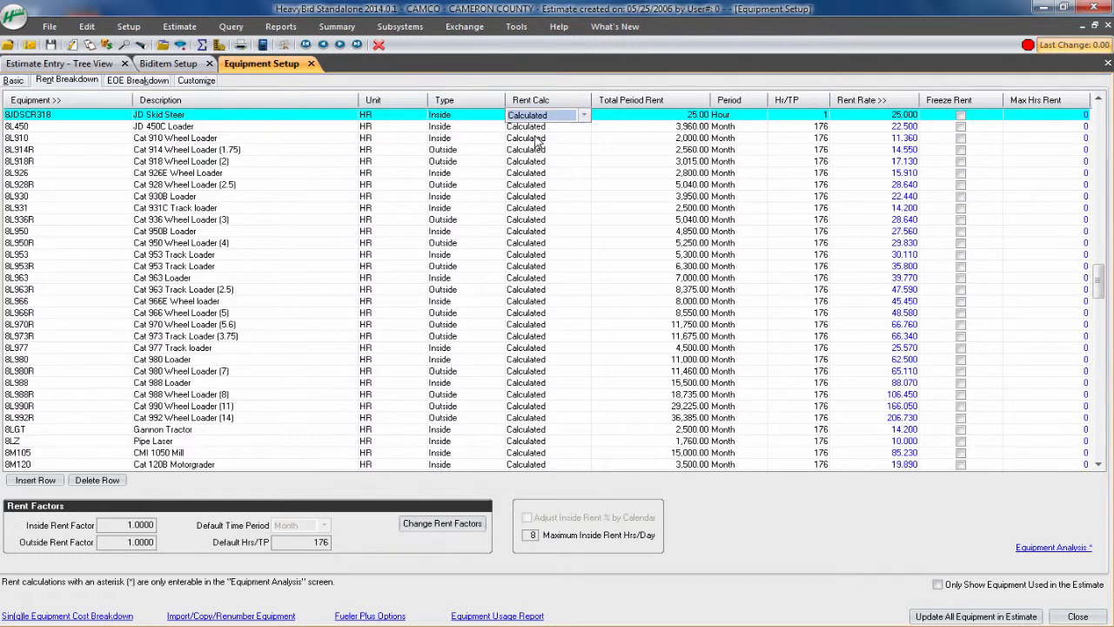
key("Tab")
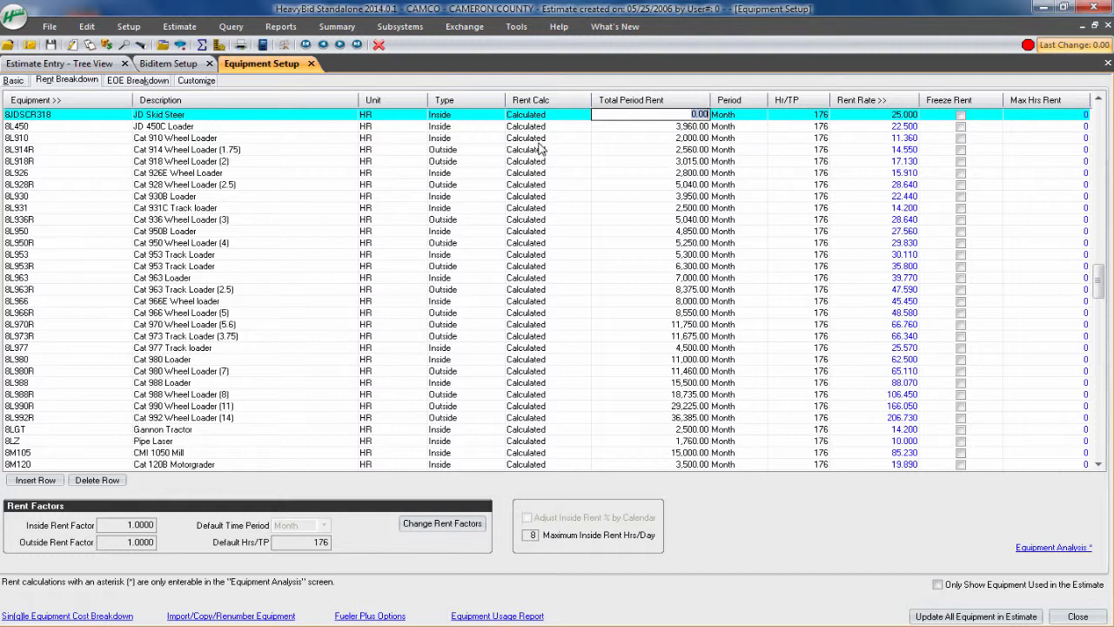
type("260")
key("Tab")
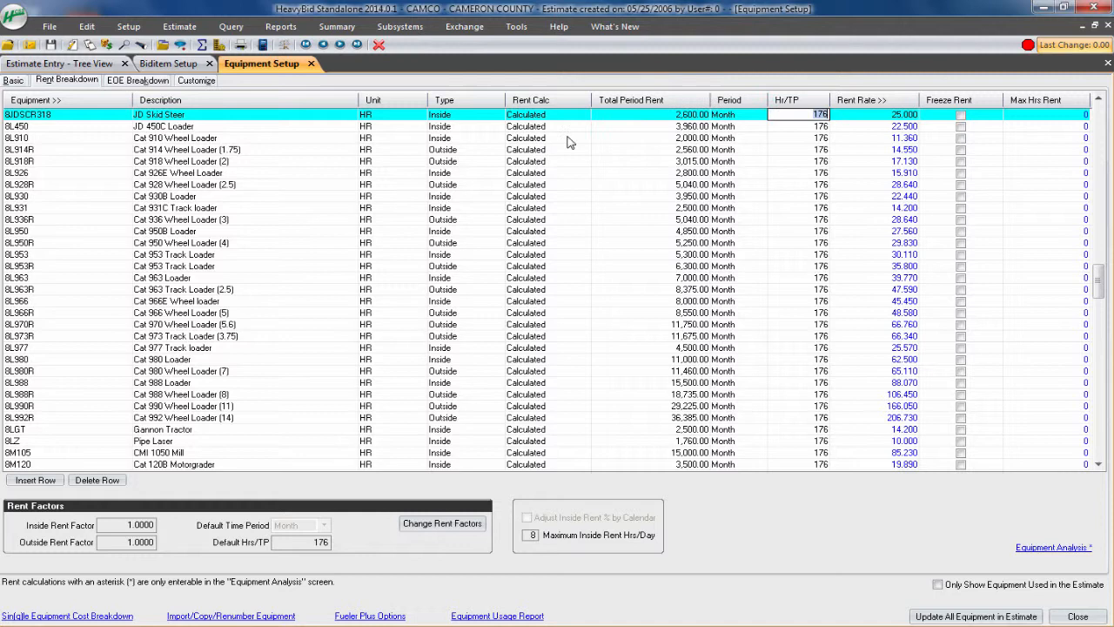
Choose Month as the rent period for the JD Skid Steer
left_click(762, 116)
key("Tab")
key("Tab")
key("Tab")
key("Tab")
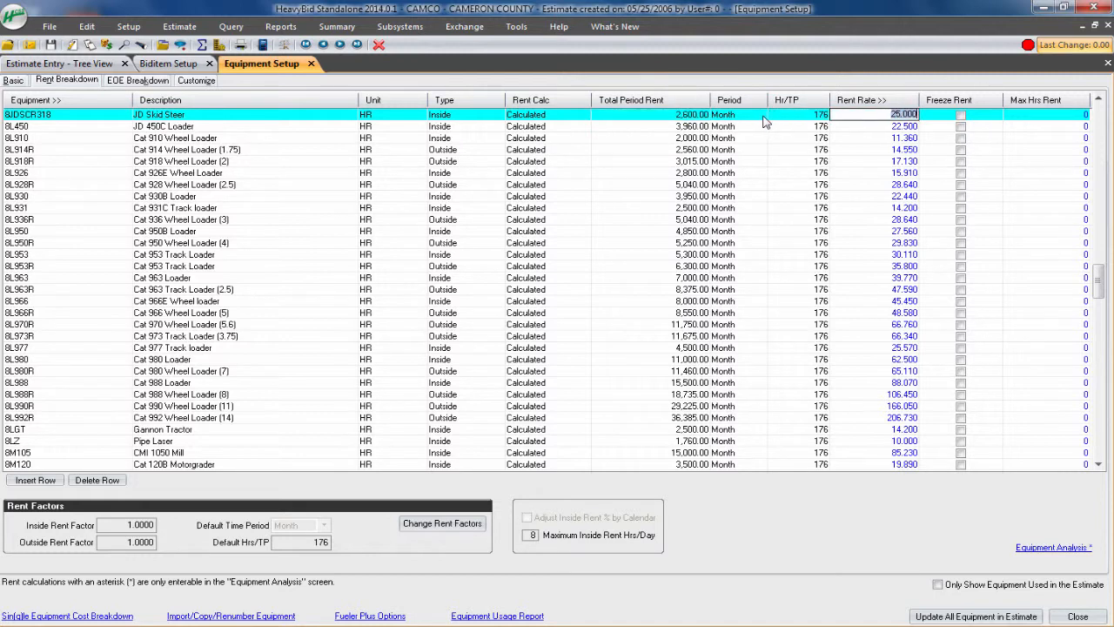
left_click(755, 115)
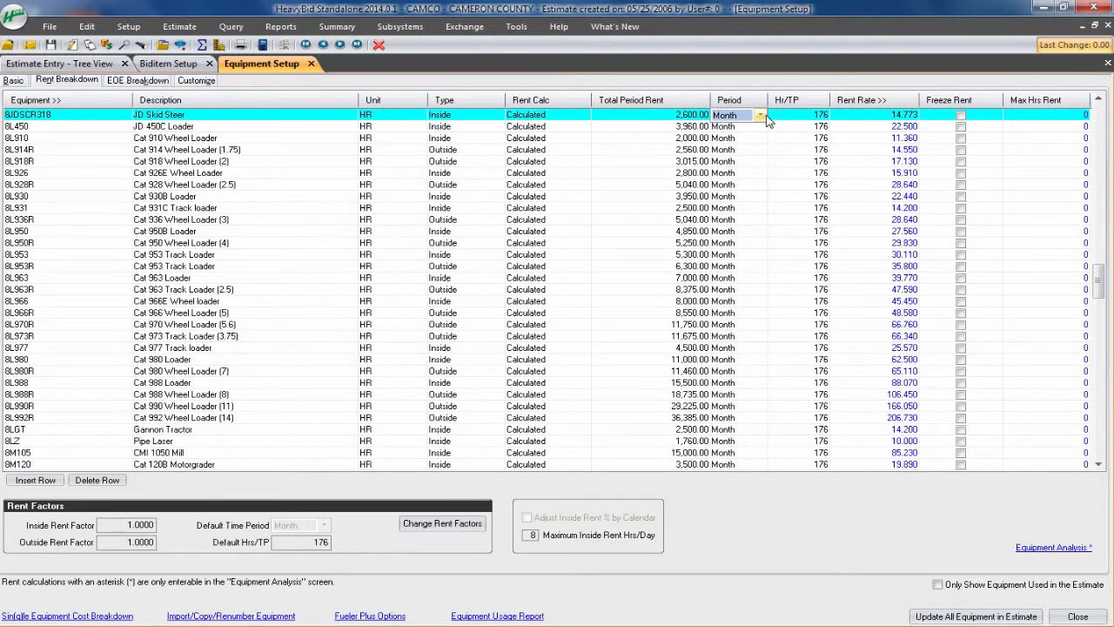
left_click(759, 115)
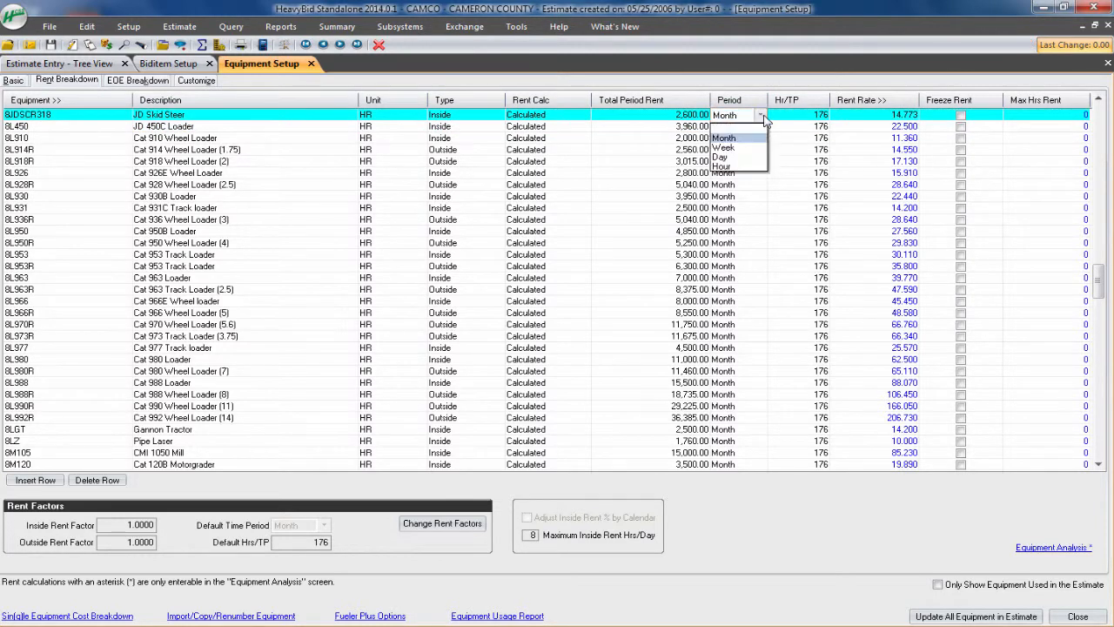
left_click(724, 138)
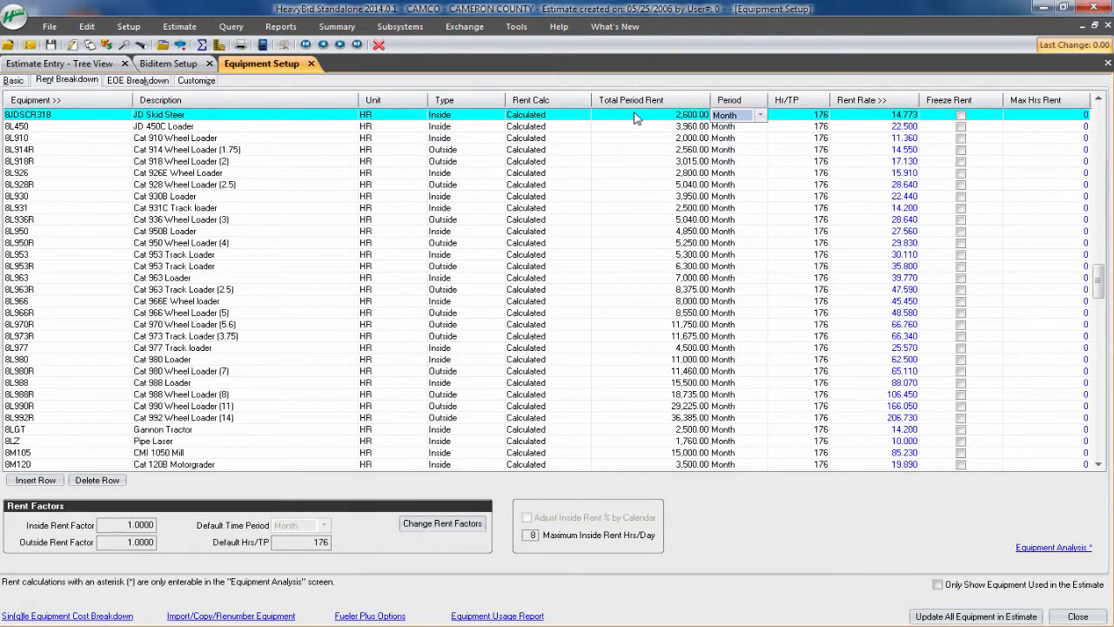
key("shift+Tab")
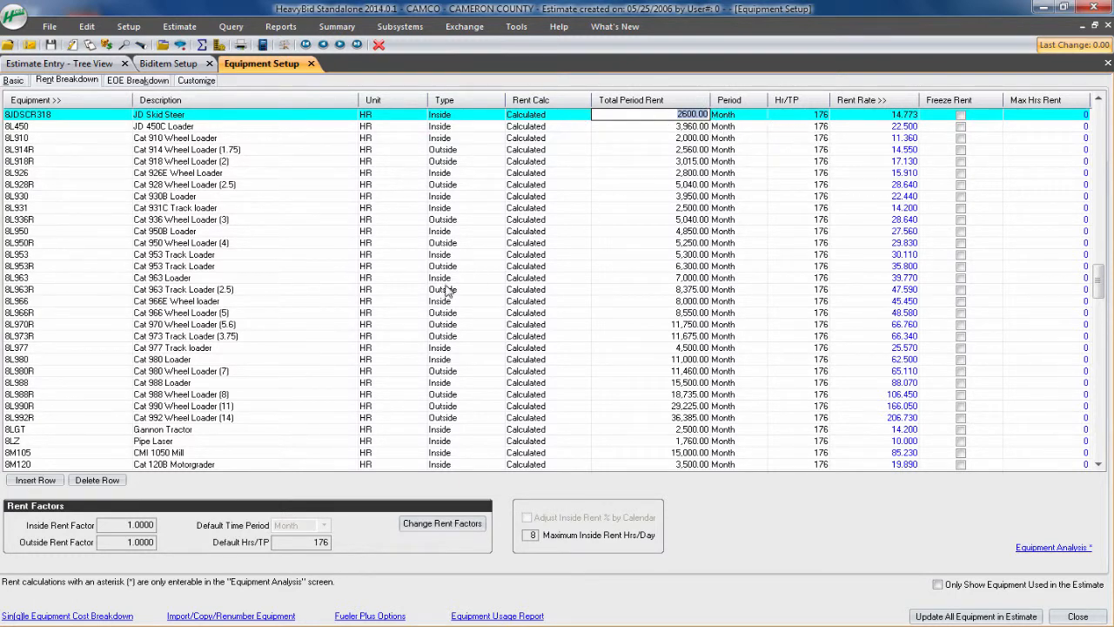
Open the single equipment cost breakdown for the JD Skid Steer and set its outside total rent to $3,500
left_click(94, 616)
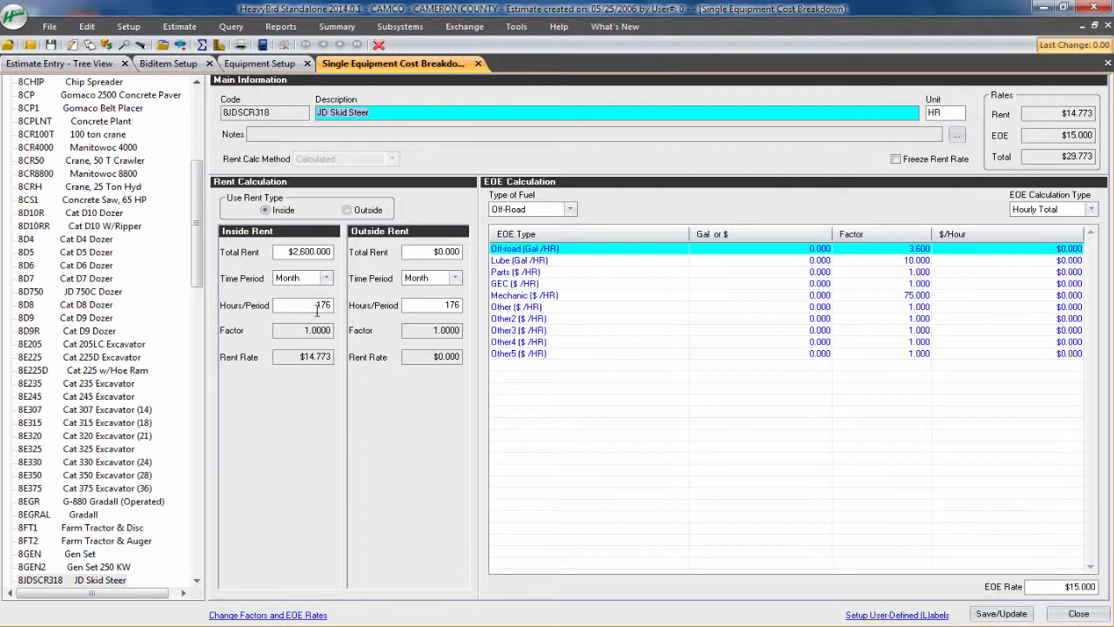
left_click(420, 252)
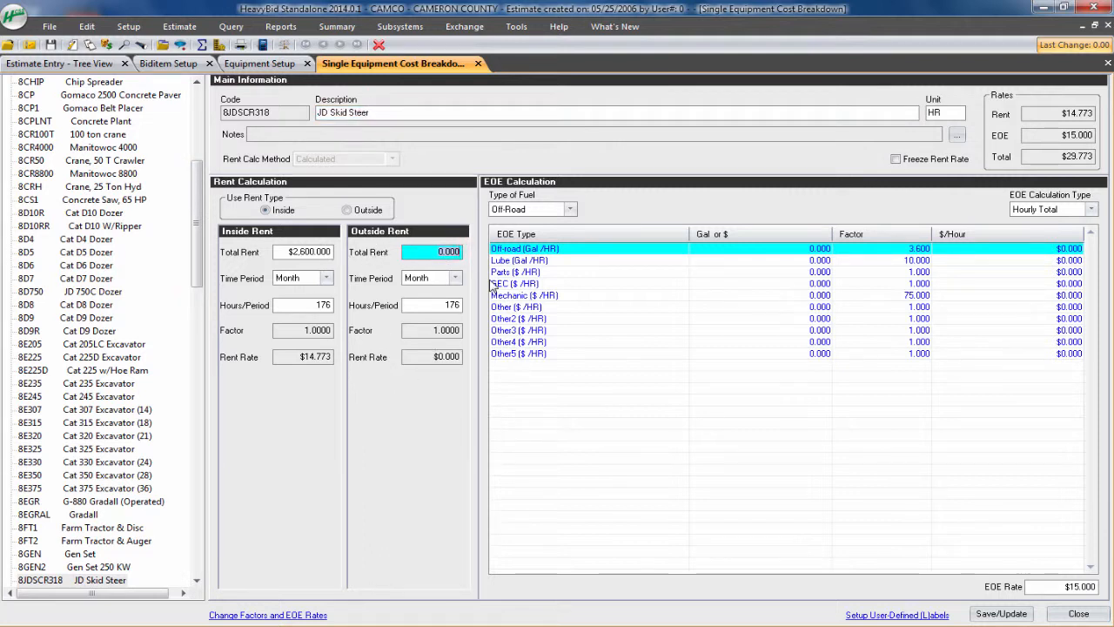
type("3500")
key("Tab")
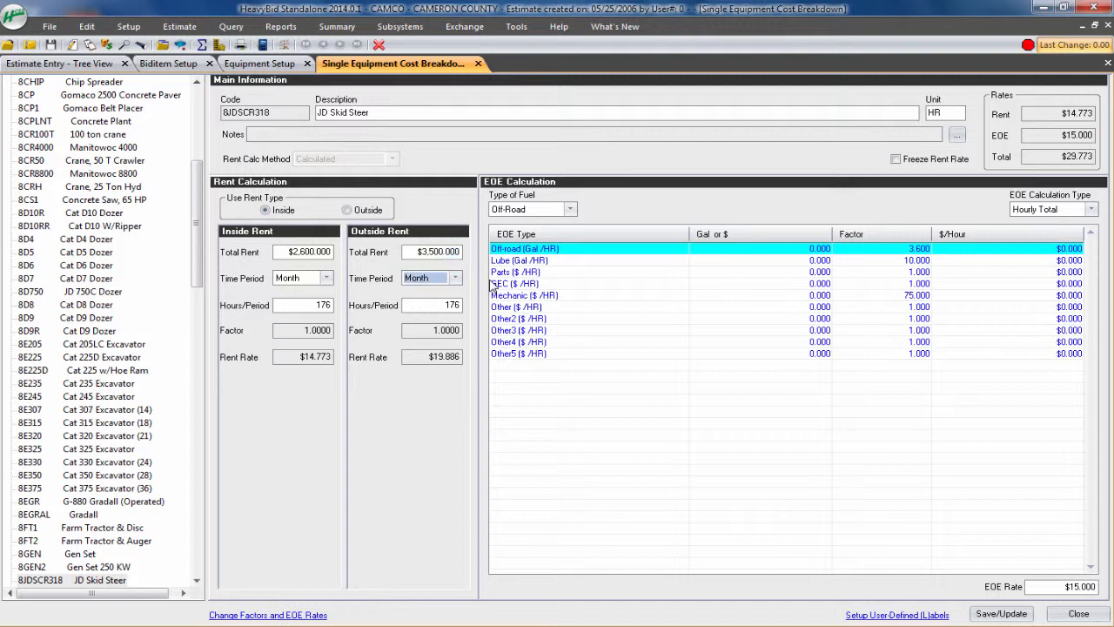
key("Tab")
key("Tab")
key("Tab")
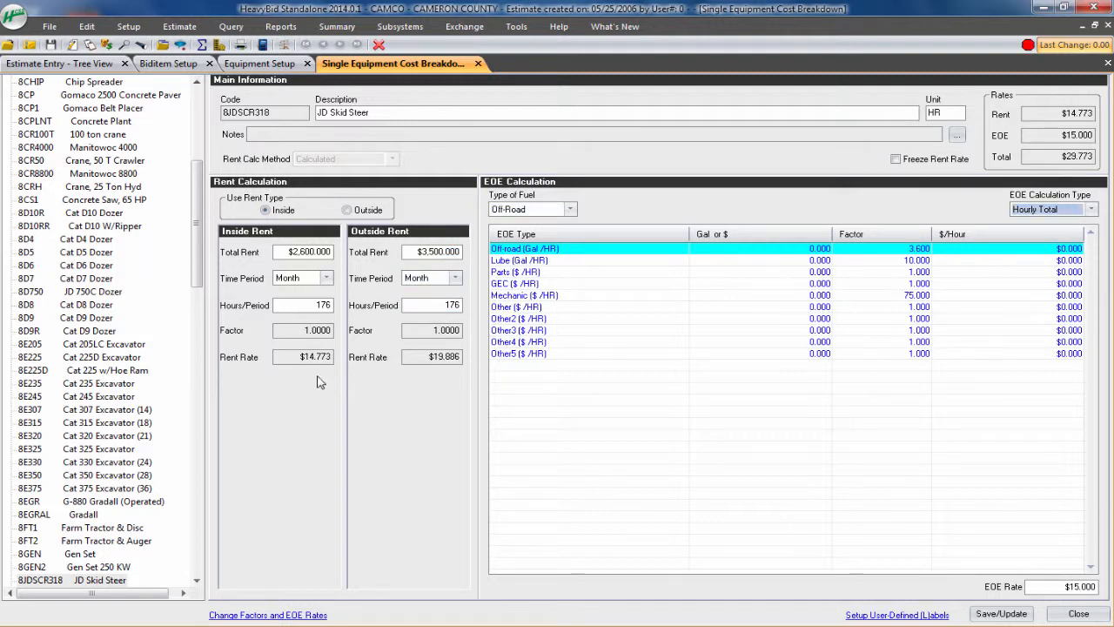
key("Tab")
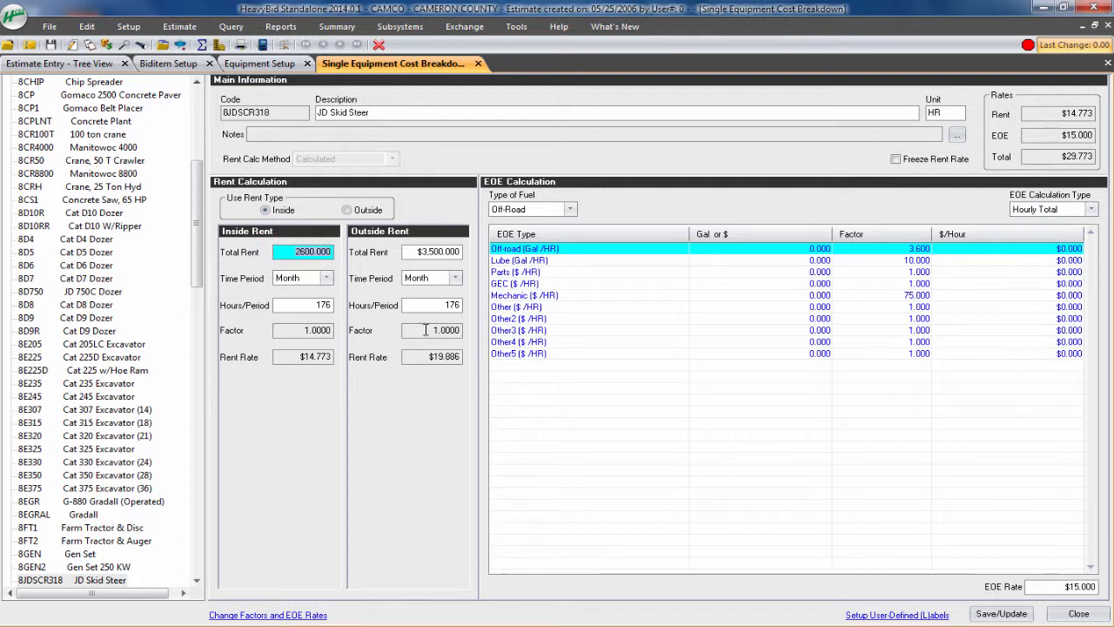
Switch the JD Skid Steer's rent type in use to Outside
left_click(348, 210)
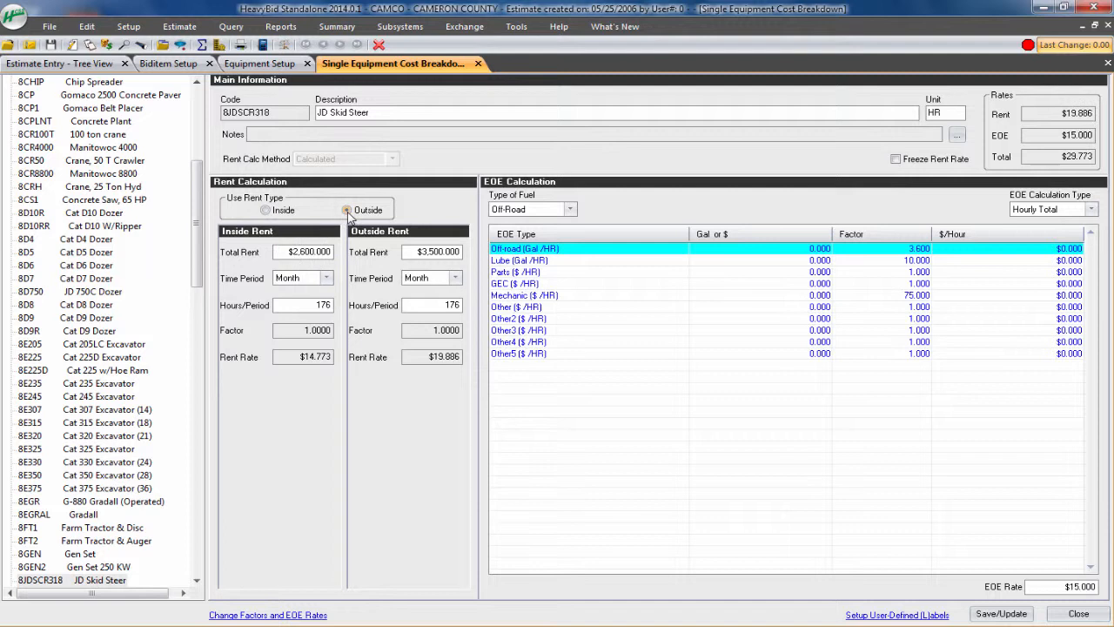
key("Tab")
key("Tab")
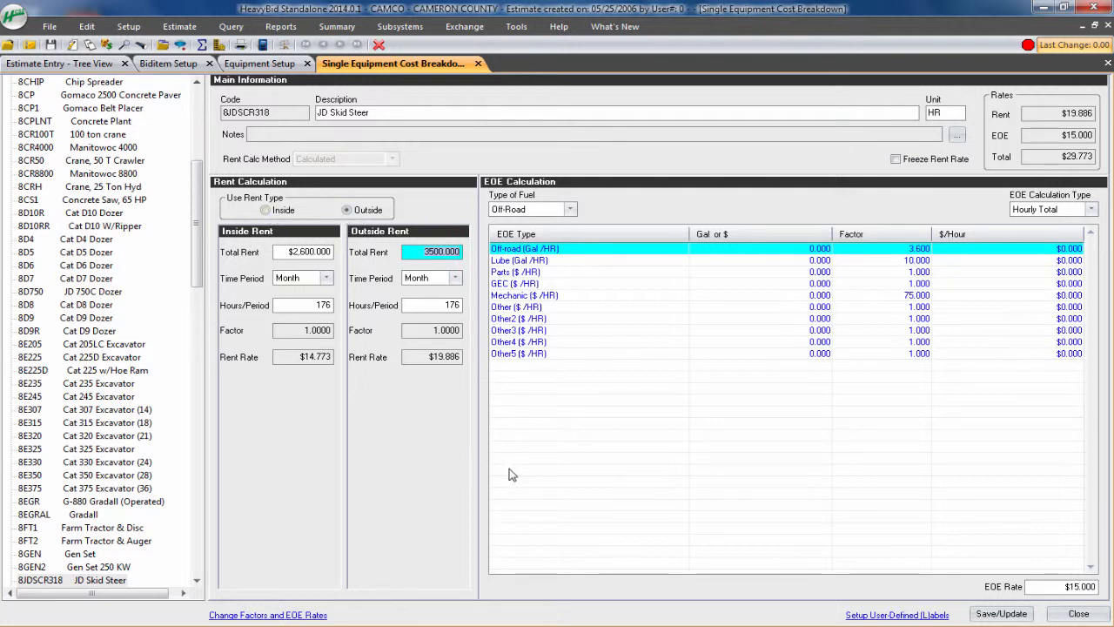
key("Tab")
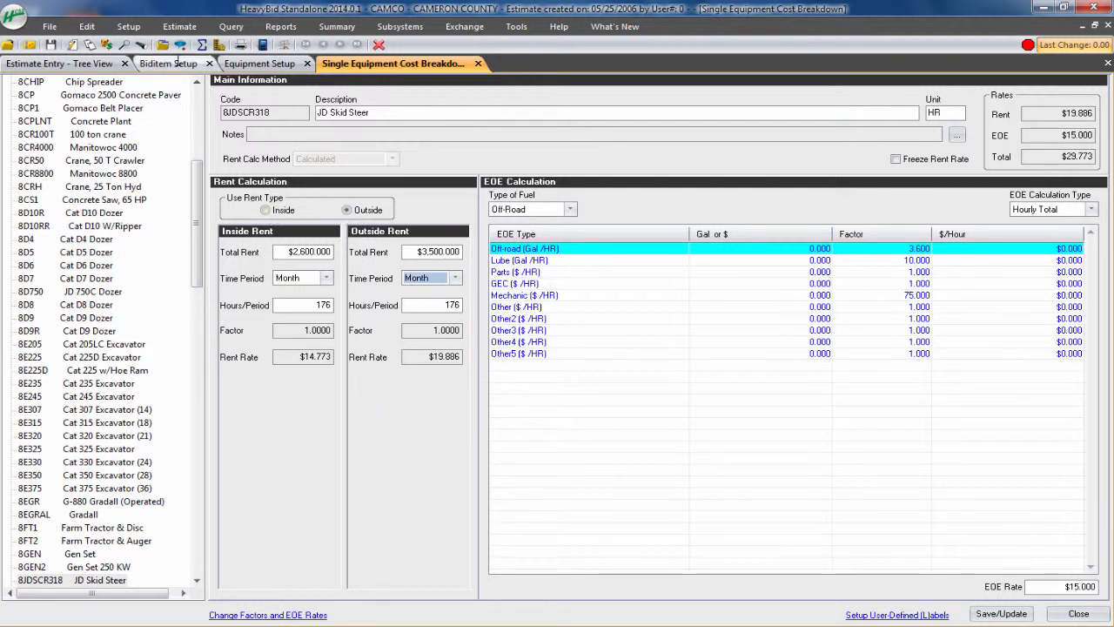
Open Equipment Analysis and review the rent and time-period figures for the equipment used in this estimate
left_click(179, 27)
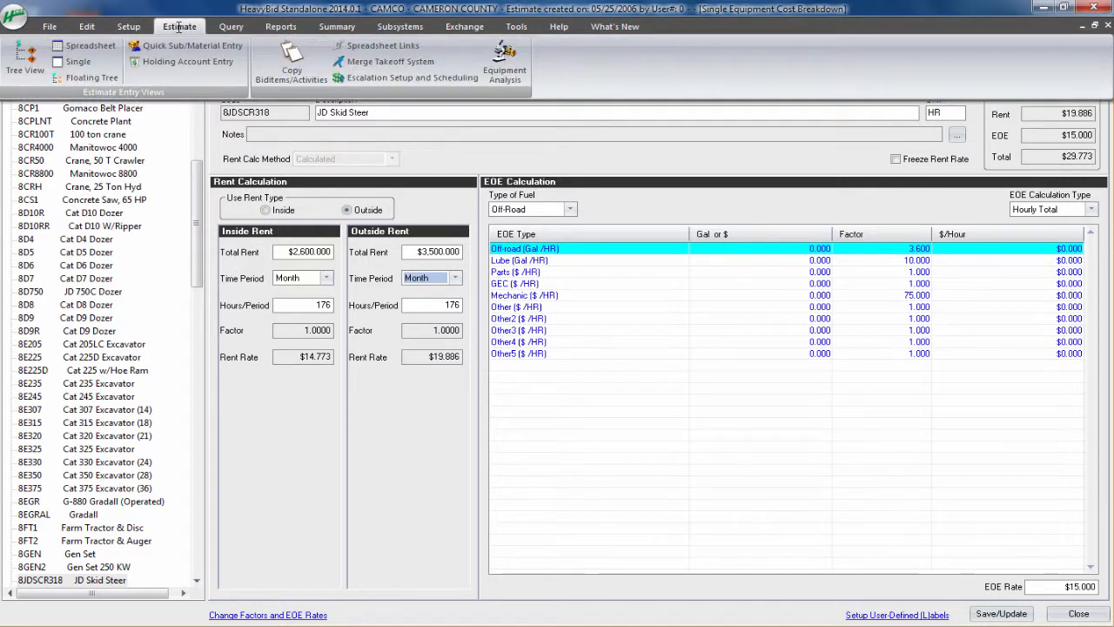
left_click(505, 62)
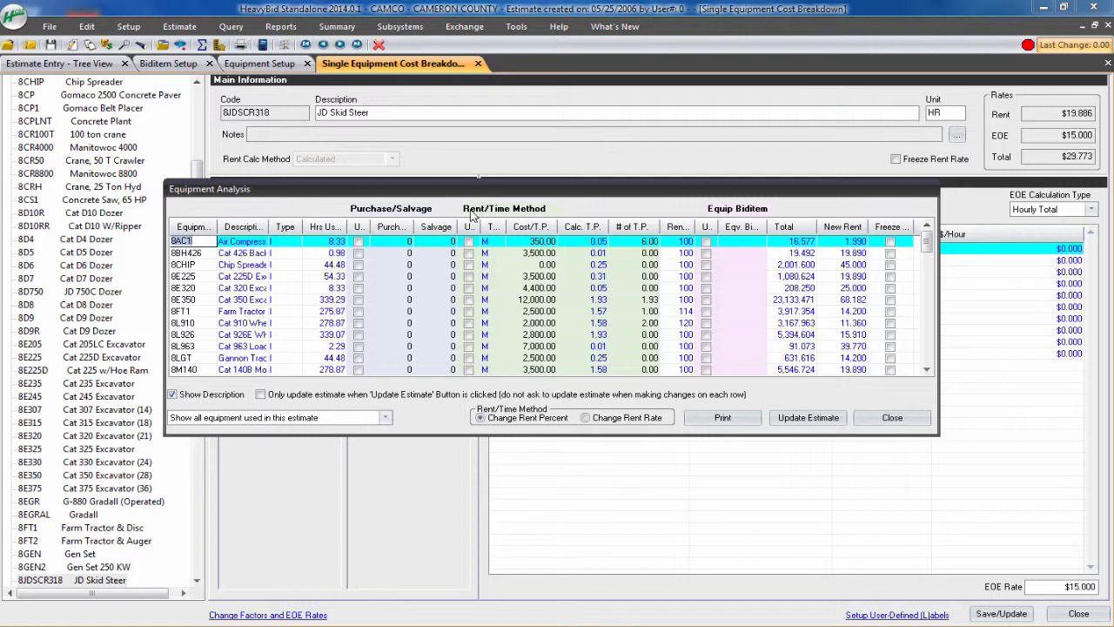
scroll(613, 301, "down", 16)
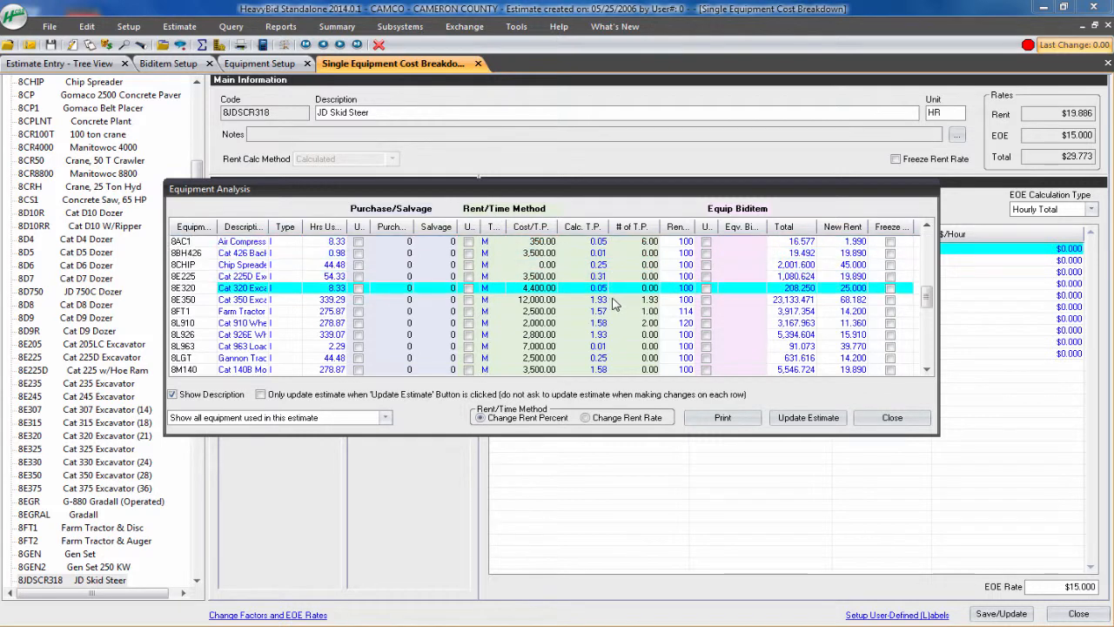
scroll(613, 301, "down", 6)
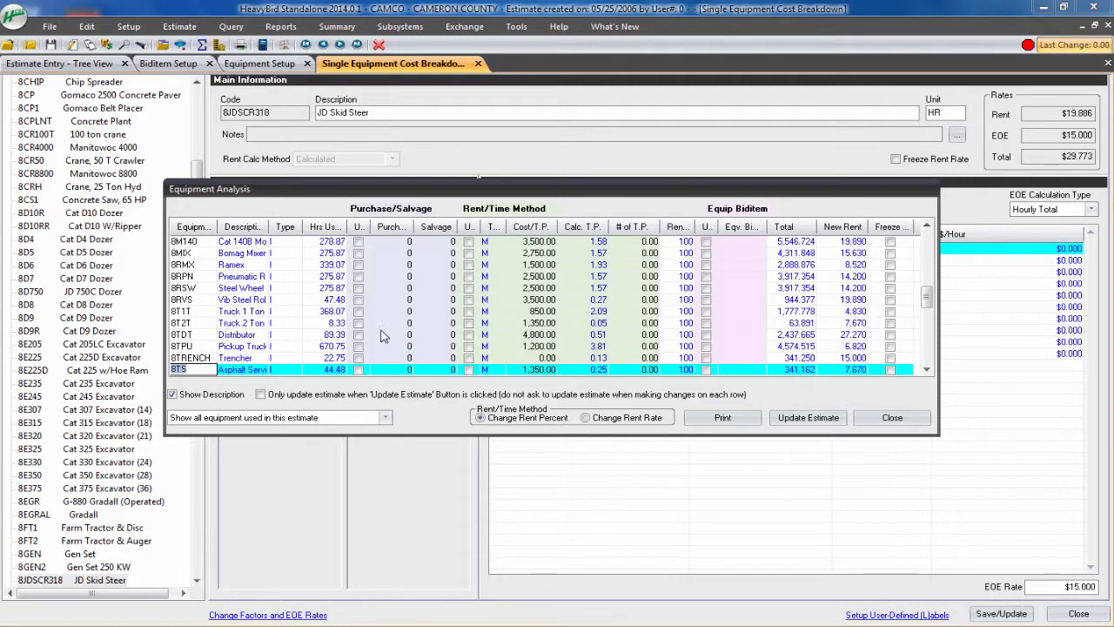
scroll(617, 336, "down", 3)
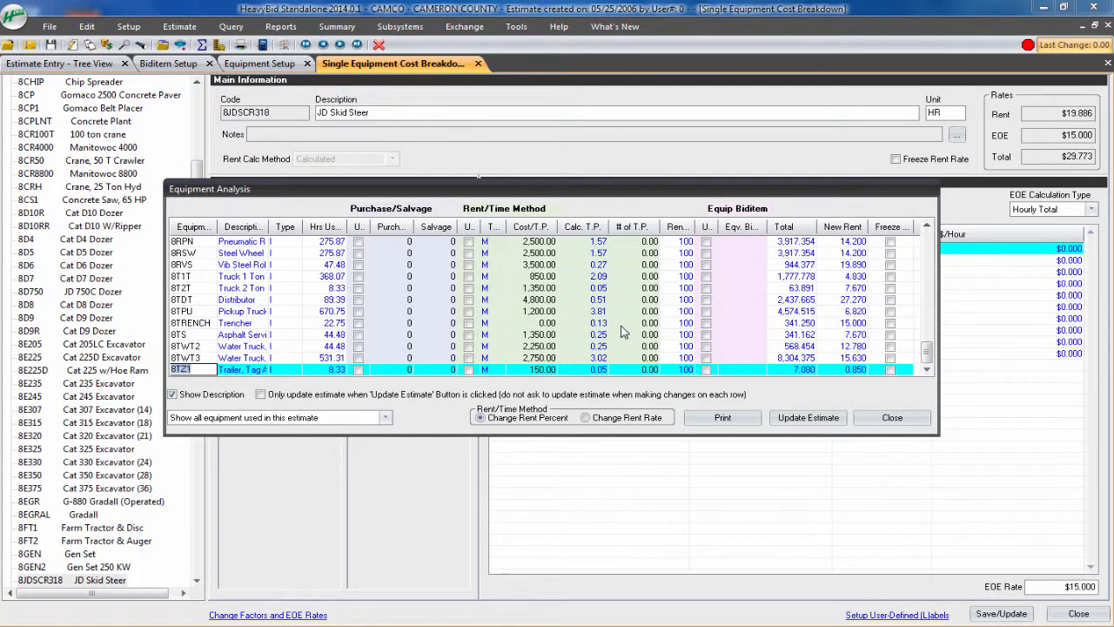
scroll(621, 331, "up", 4)
scroll(616, 337, "down", 1)
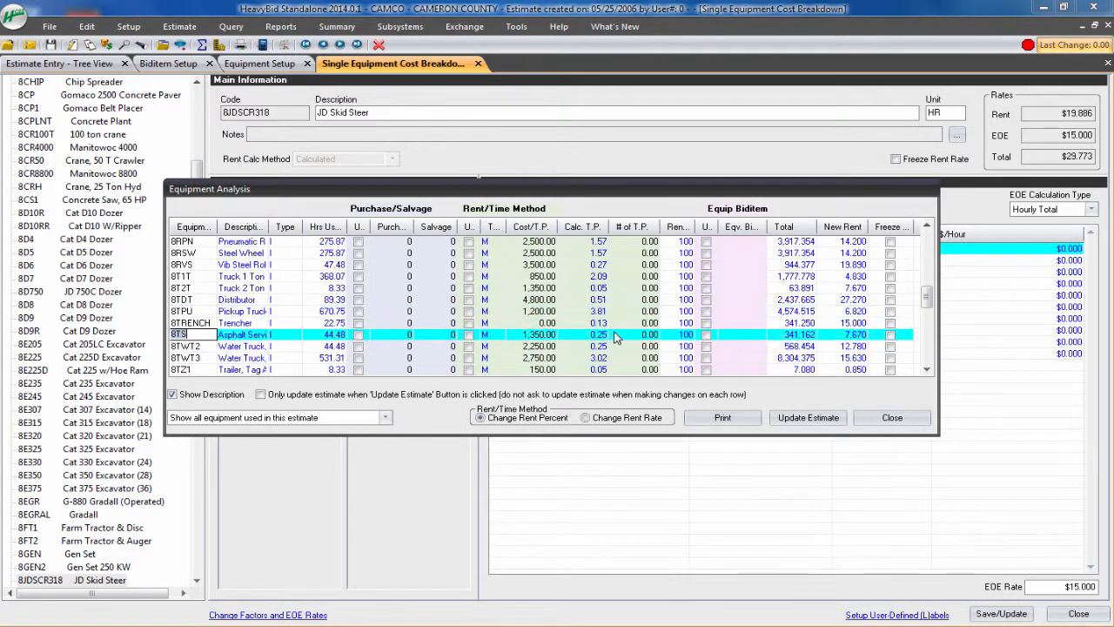
Enable the rent/time method for water truck 8TWT3 and set its number of time periods to 6
scroll(616, 337, "down", 1)
scroll(616, 336, "down", 1)
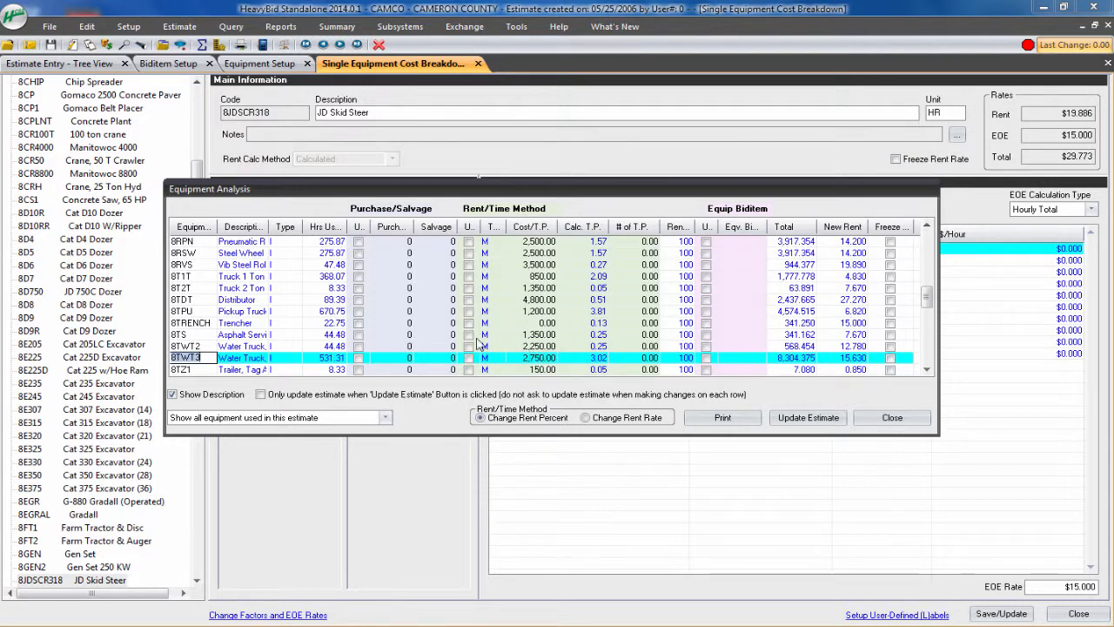
left_click(470, 360)
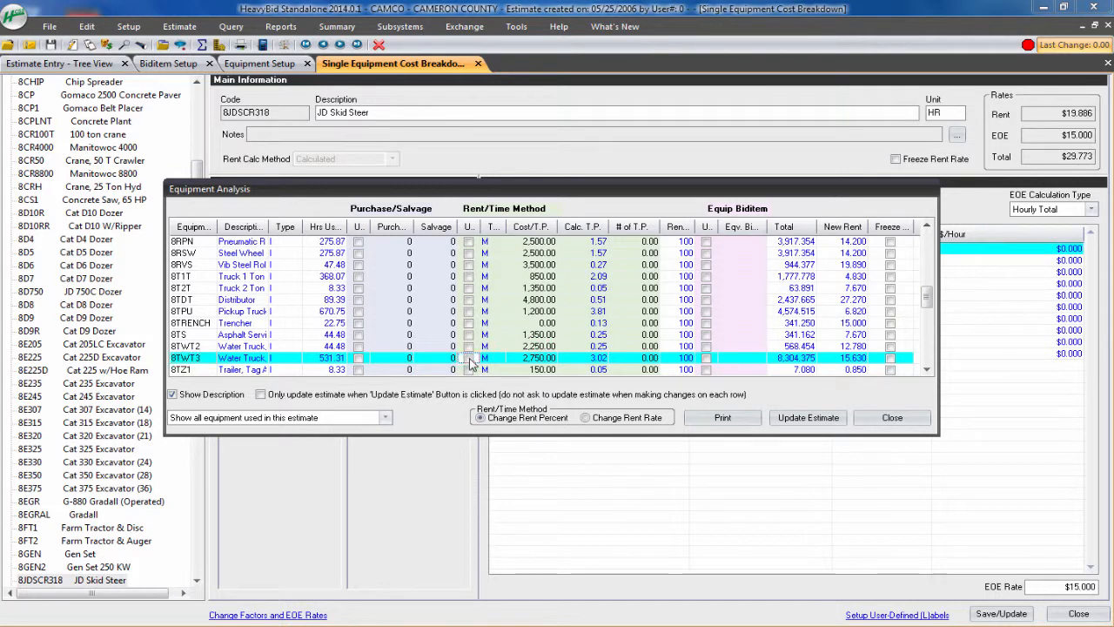
left_click(470, 361)
left_click(627, 355)
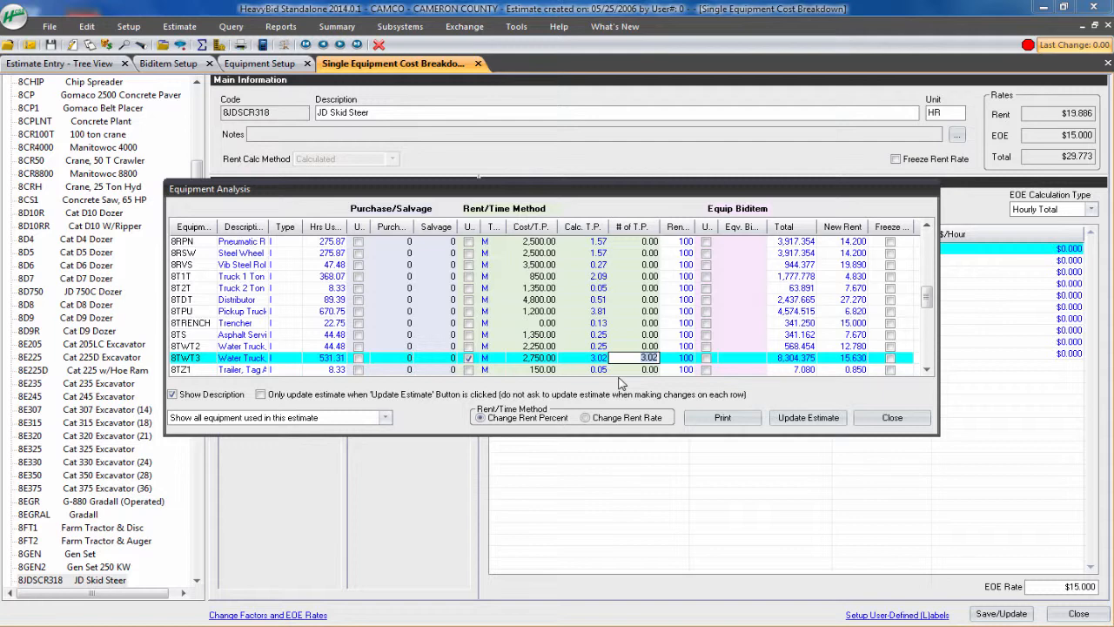
type("6")
key("Return")
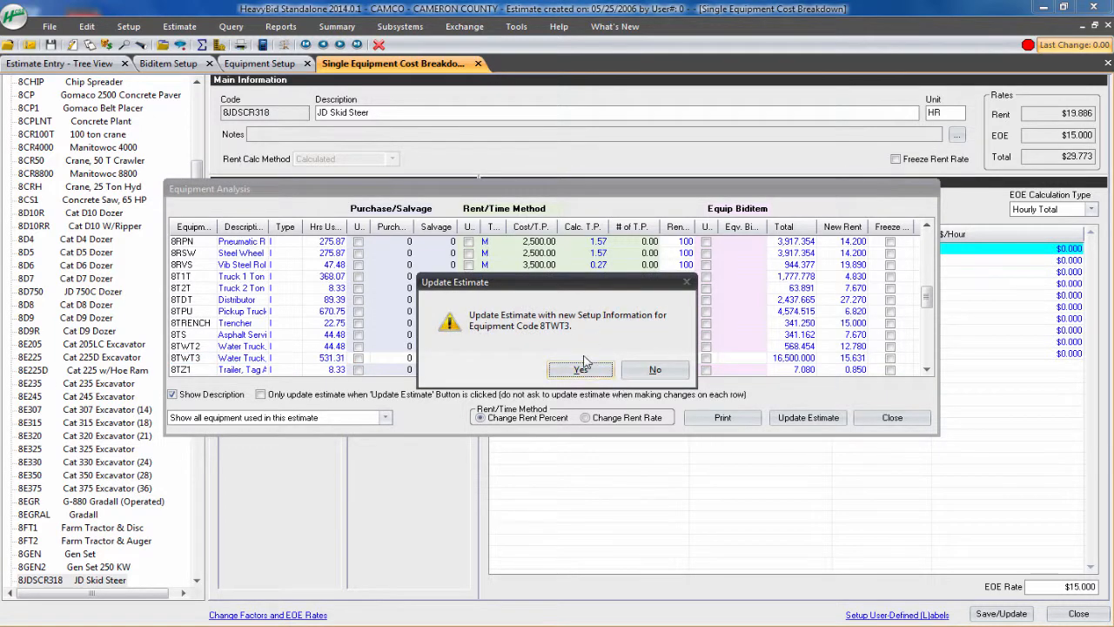
Update the estimate with the new setup information for 8TWT3 and with the alternate-calculation rent rates
left_click(581, 369)
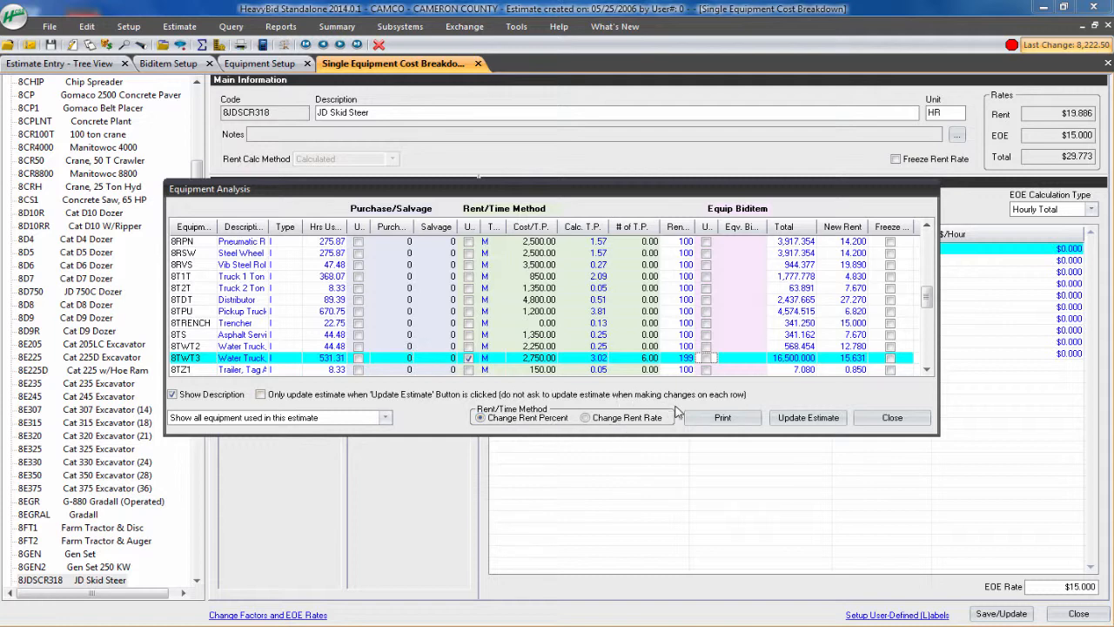
left_click(801, 417)
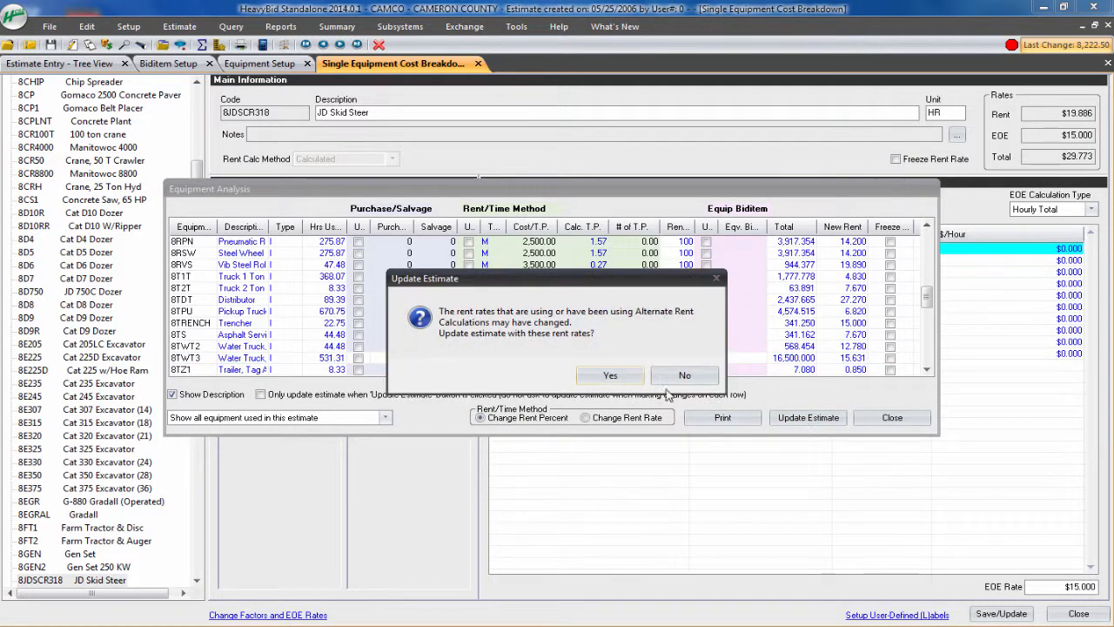
left_click(610, 375)
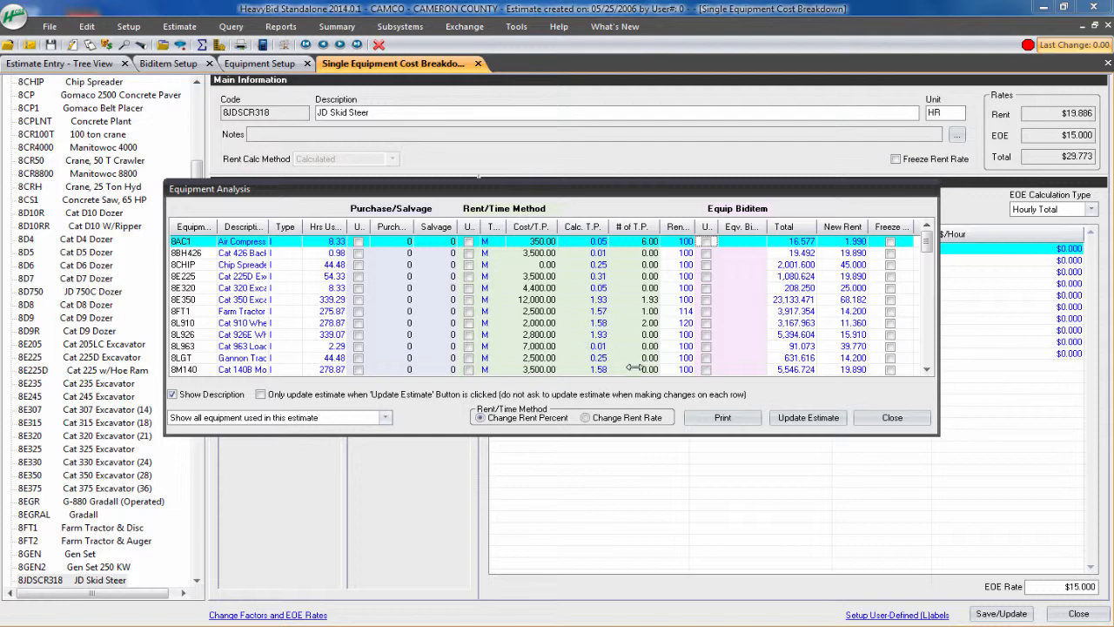
Go through the Equipment Analysis list to its last row and examine the time periods and rent percentages, including those of 8TWT3
key("Down")
key("Down")
key("Down")
key("Down")
key("Down")
key("Down")
key("Down")
key("Down")
key("Down")
key("Down")
key("Down")
key("Down")
key("Down")
key("Down")
key("Down")
key("Down")
key("Down")
key("Down")
key("Down")
key("Down")
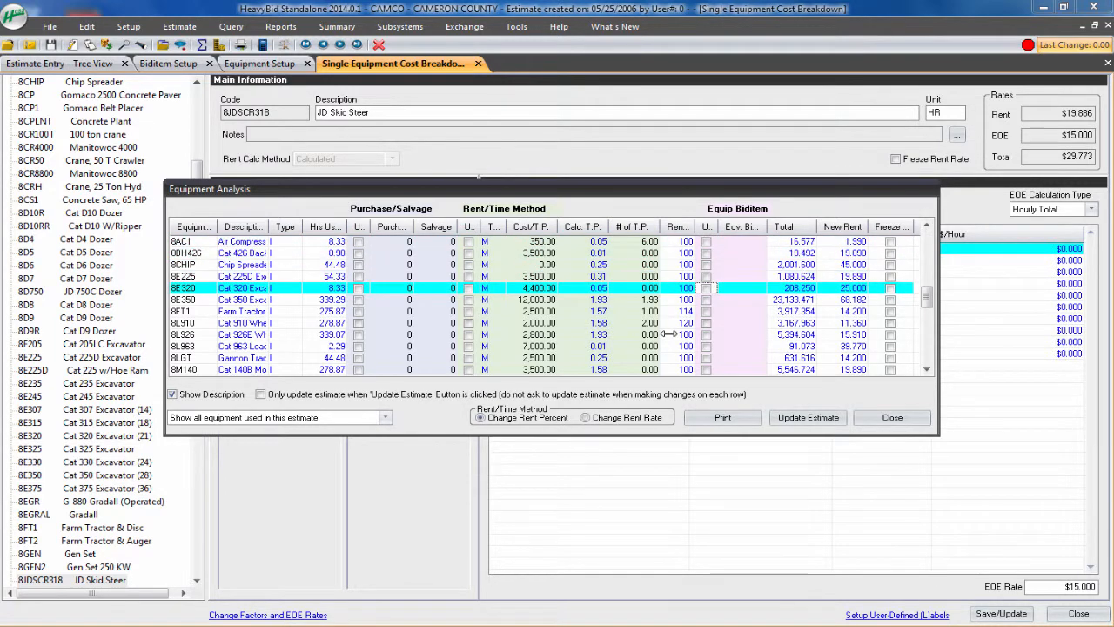
key("Down")
key("Down")
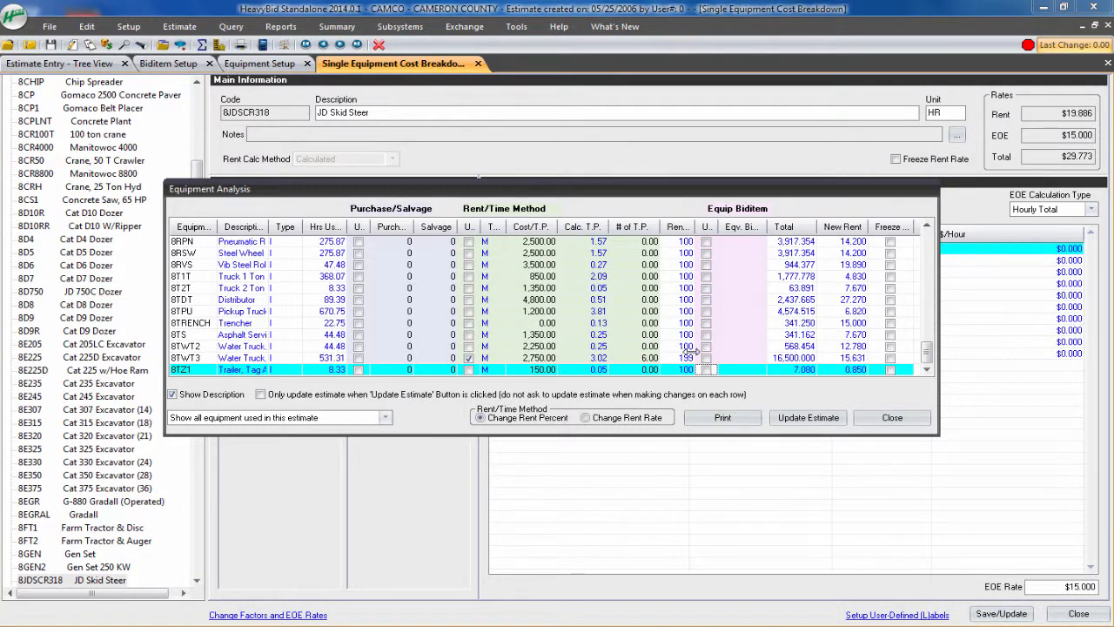